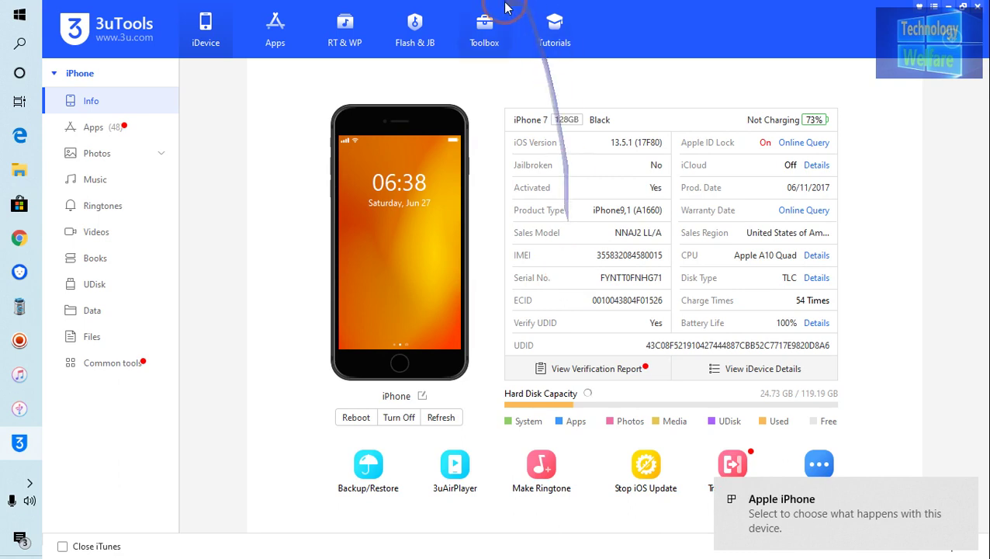
# Step: Launch the Clean Garbage tool from the Flash & JB Toolbox
pyautogui.click(417, 31)
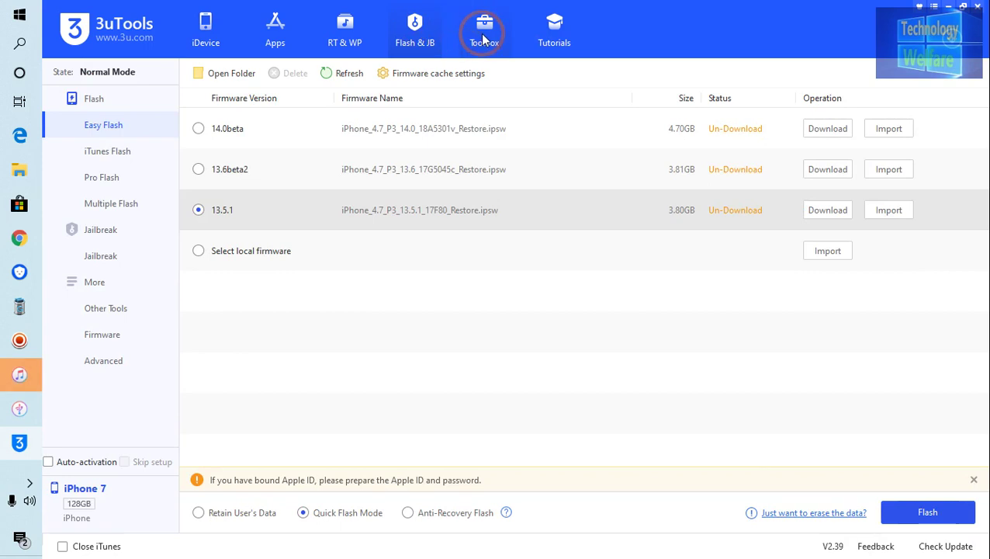
pyautogui.click(484, 35)
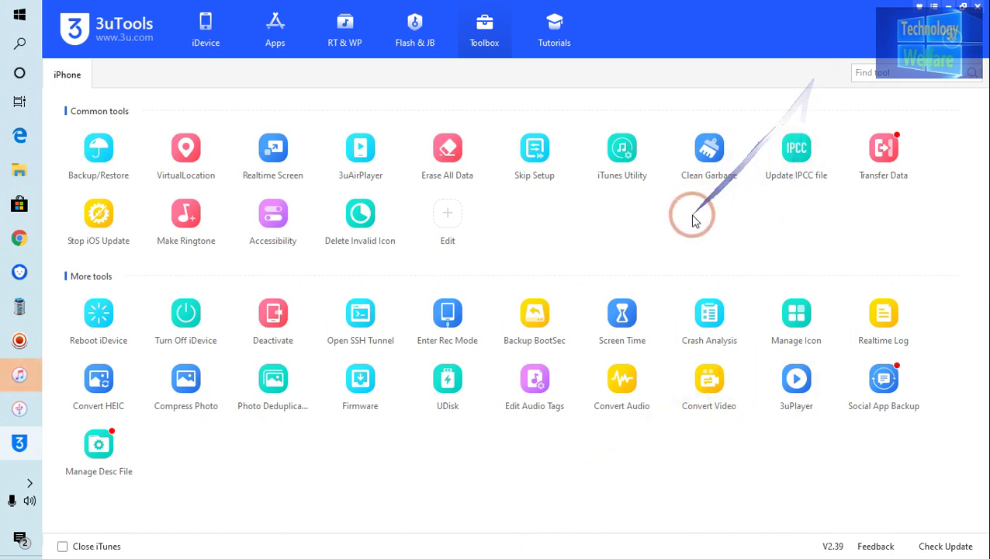
pyautogui.click(695, 169)
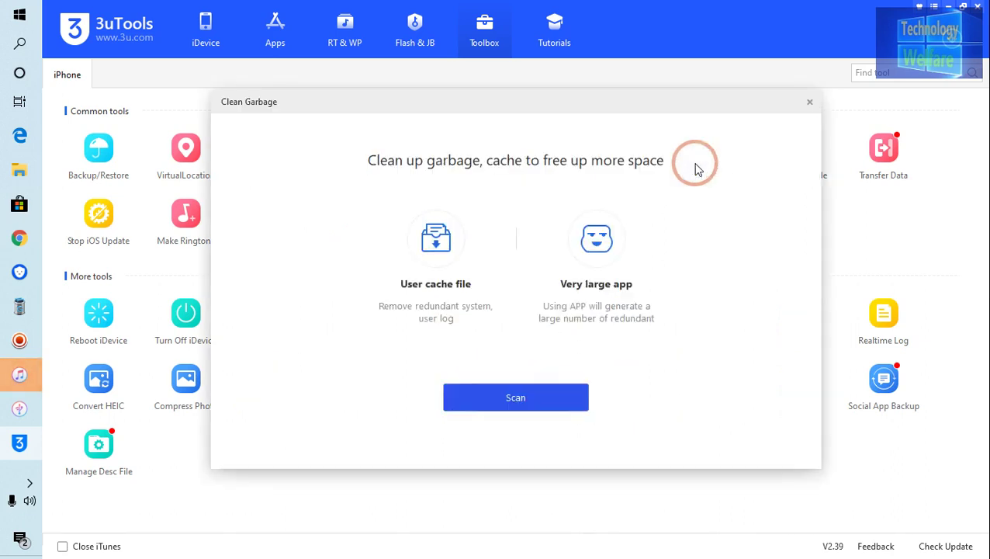
# Step: Scan the iPhone 7, then tick Cache file and Application occupation, totalling 5.55 GB
pyautogui.click(518, 409)
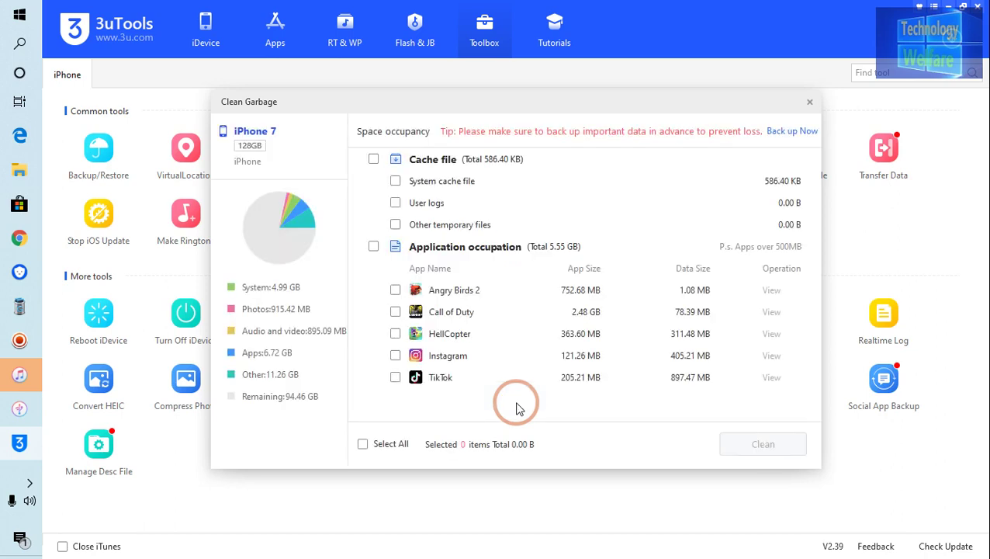
pyautogui.moveTo(520, 410)
pyautogui.mouseDown()
pyautogui.moveTo(596, 261)
pyautogui.moveTo(597, 399)
pyautogui.moveTo(515, 380)
pyautogui.moveTo(579, 221)
pyautogui.moveTo(736, 221)
pyautogui.moveTo(586, 239)
pyautogui.moveTo(341, 163)
pyautogui.mouseUp()
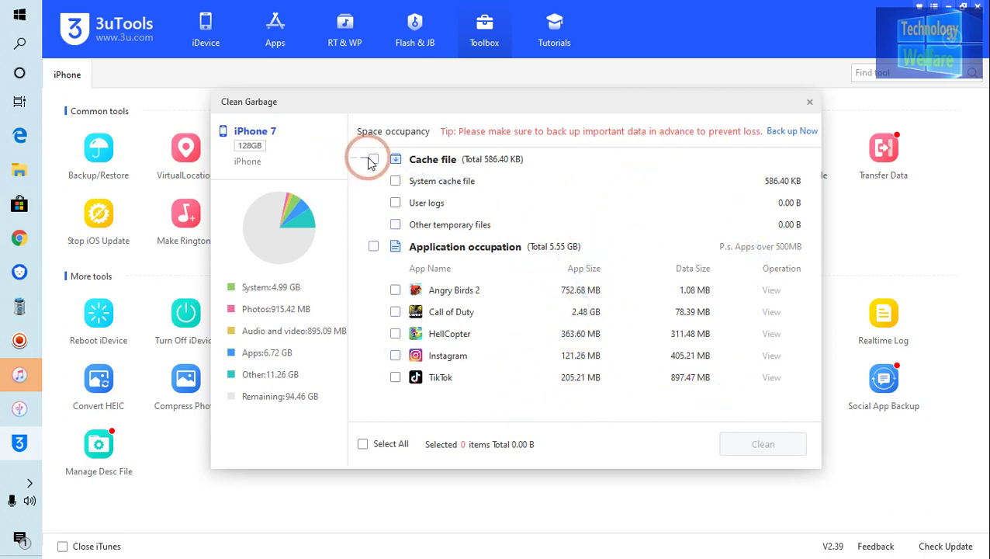
pyautogui.click(373, 159)
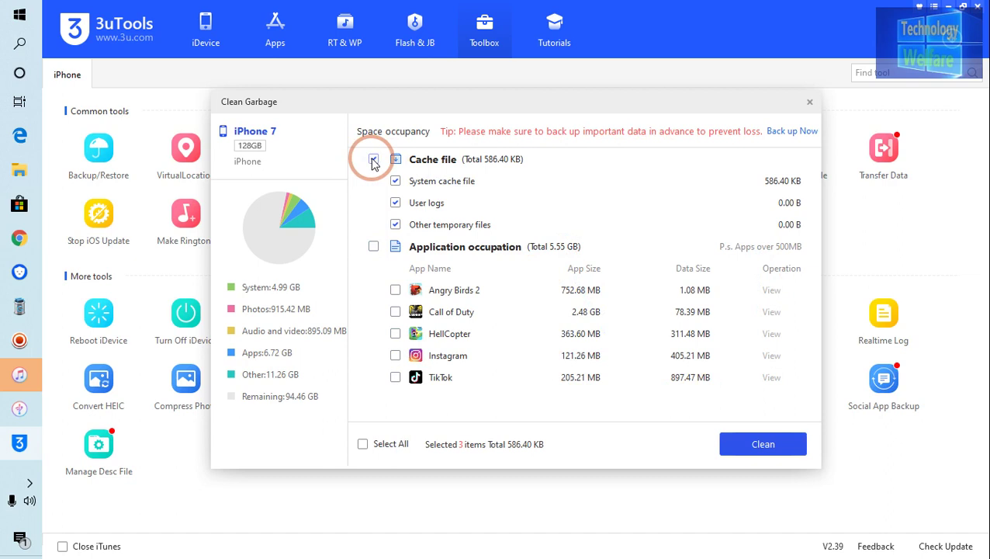
pyautogui.click(373, 248)
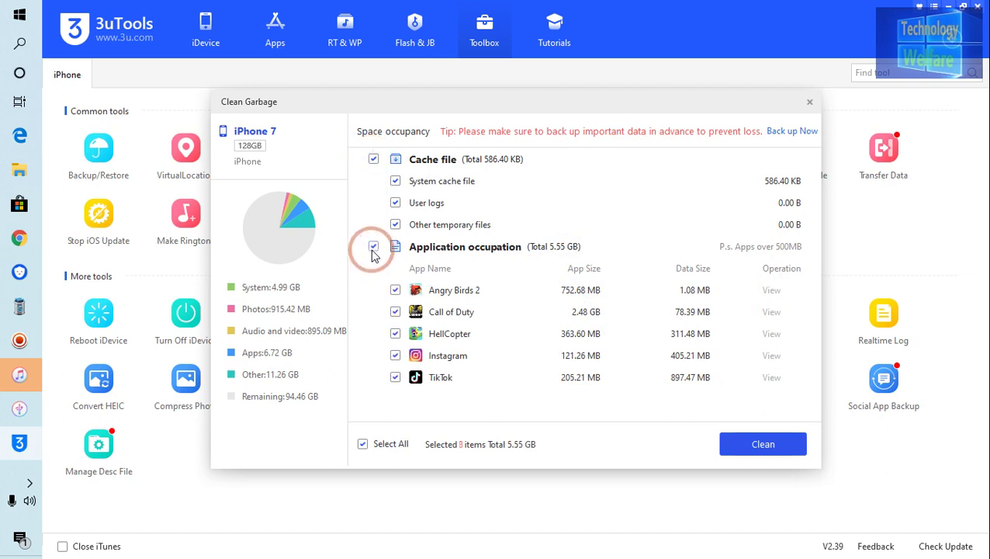
pyautogui.click(751, 446)
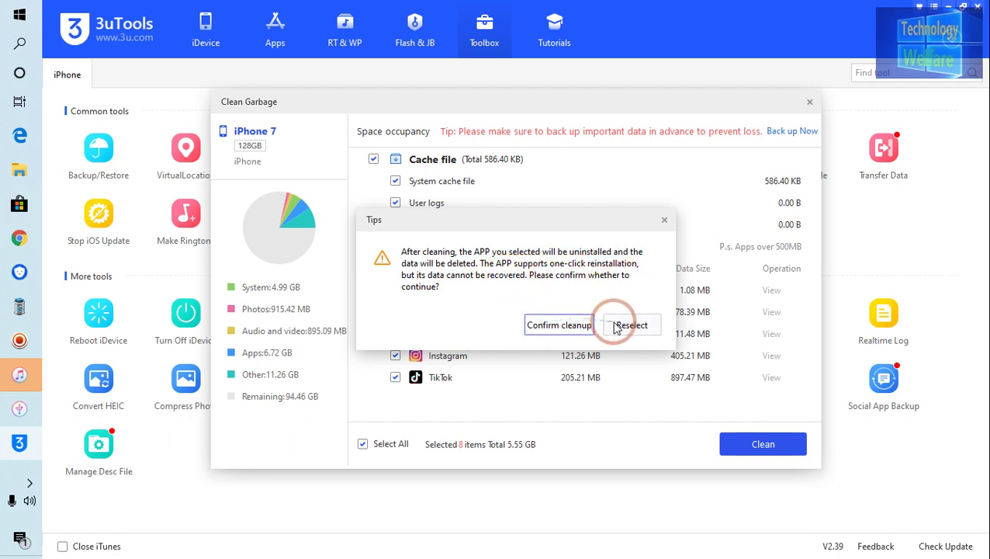
pyautogui.click(665, 221)
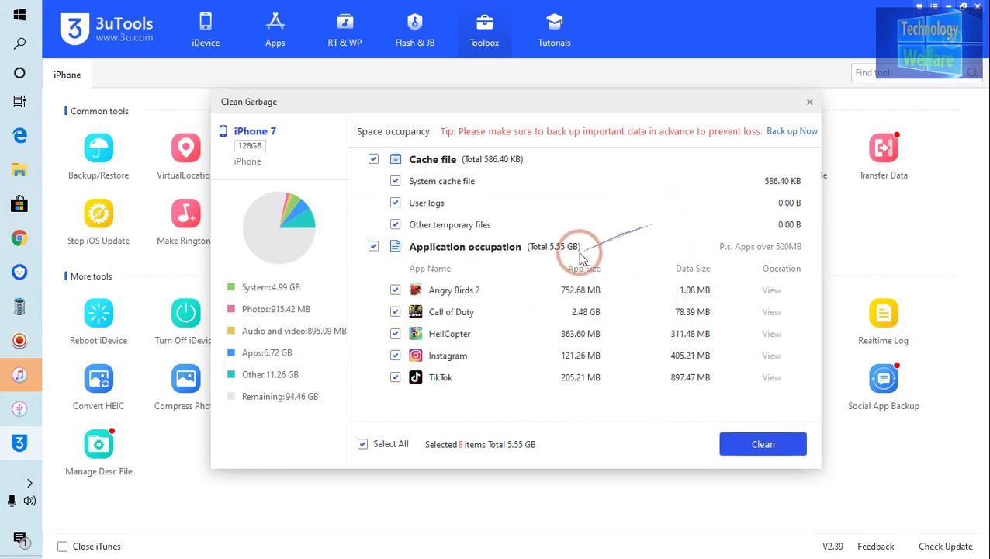
# Step: Untick Application occupation, leave only Cache file ticked, and clean 586.40 KB of cache
pyautogui.click(375, 246)
pyautogui.click(374, 160)
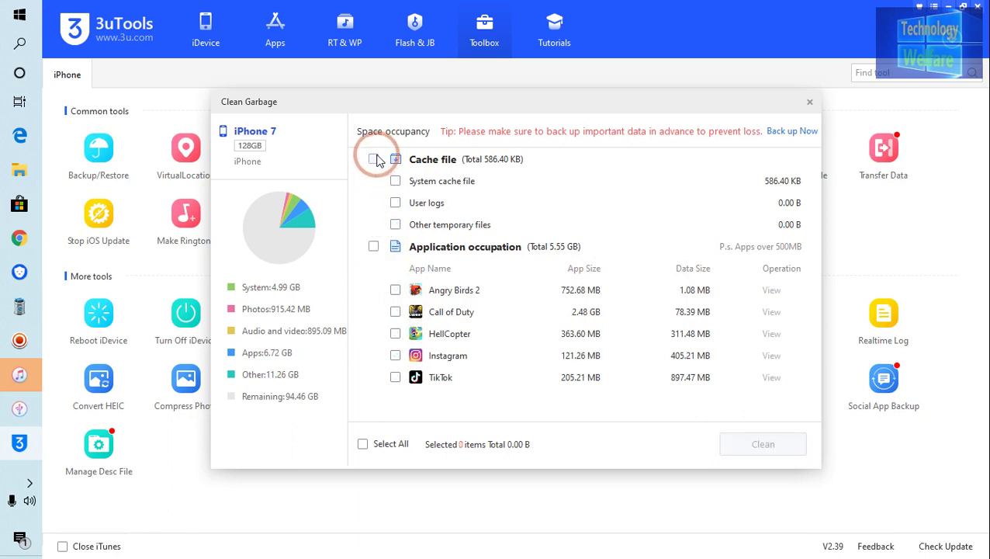
pyautogui.click(376, 159)
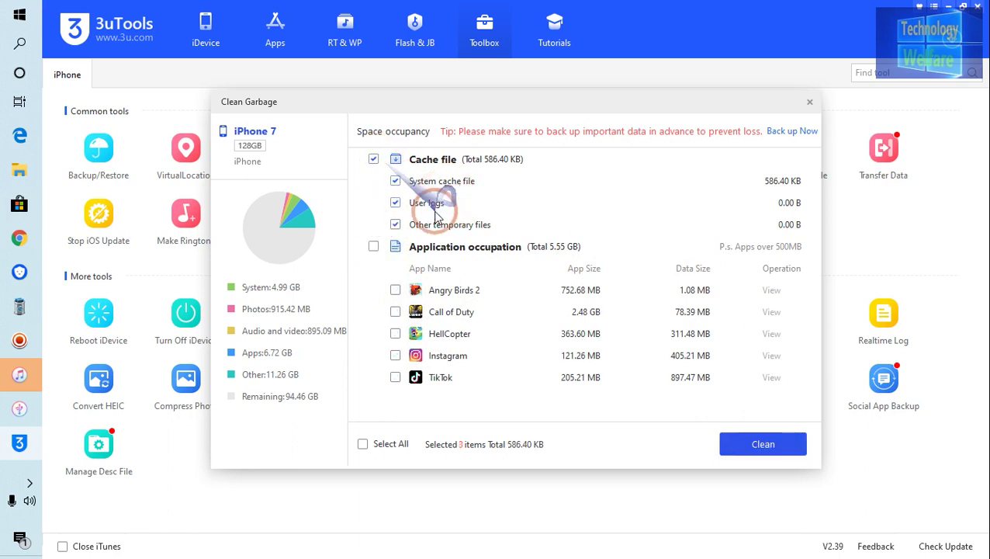
pyautogui.click(763, 441)
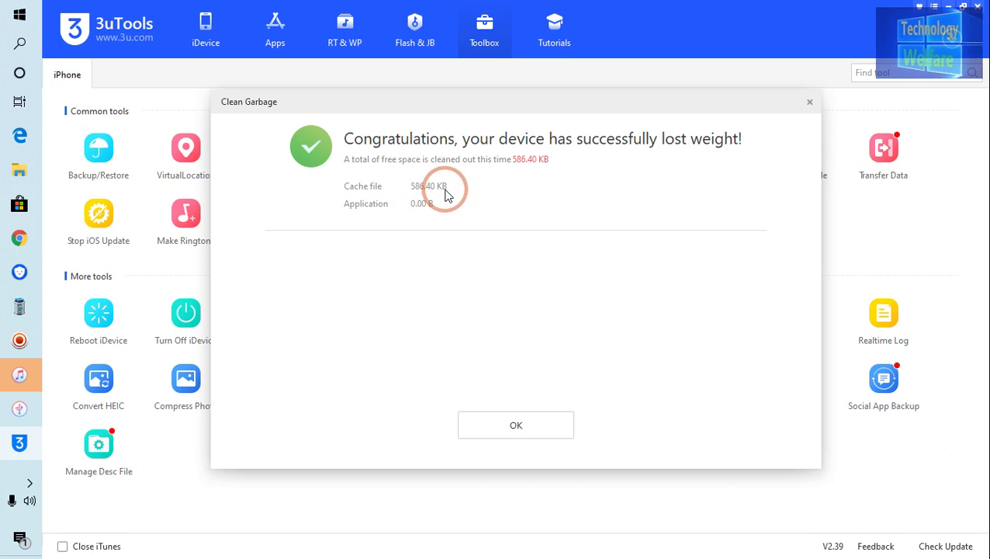
# Step: Dismiss the results, reopen Clean Garbage and rescan: cache 0.00 B, apps 5.55 GB
pyautogui.click(517, 423)
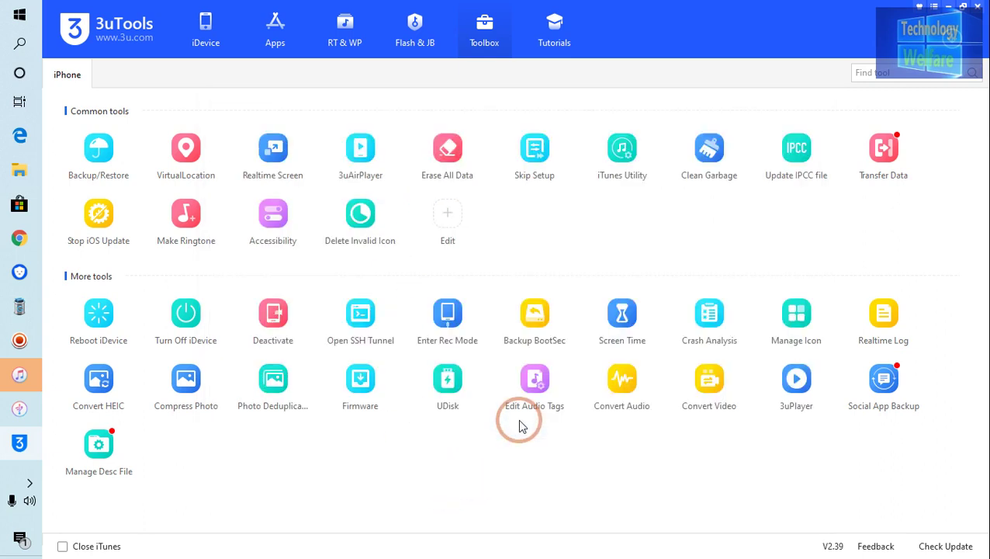
pyautogui.click(706, 151)
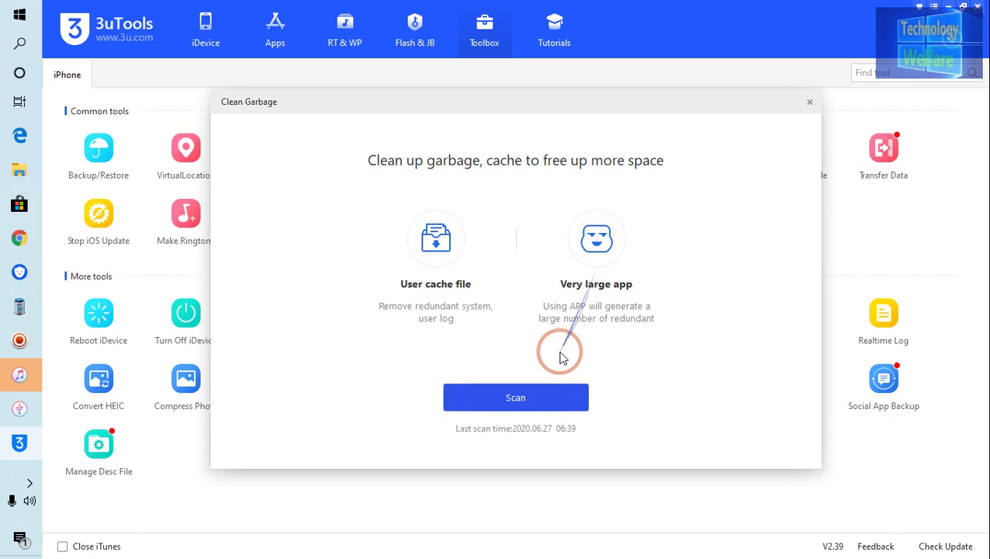
pyautogui.click(545, 398)
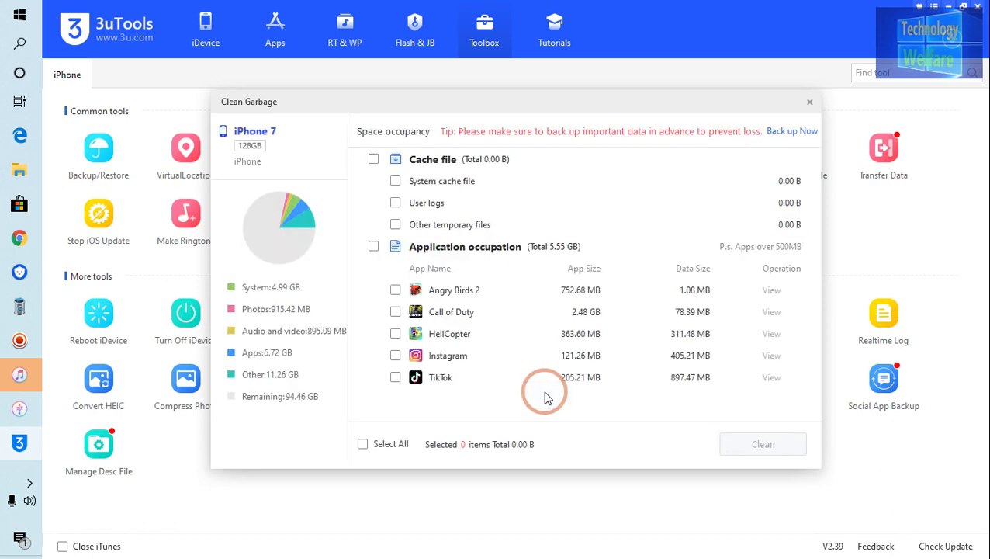
# Step: Select Call of Duty and Angry Birds 2 (3.30 GB) for cleaning and confirm the uninstall
pyautogui.click(396, 312)
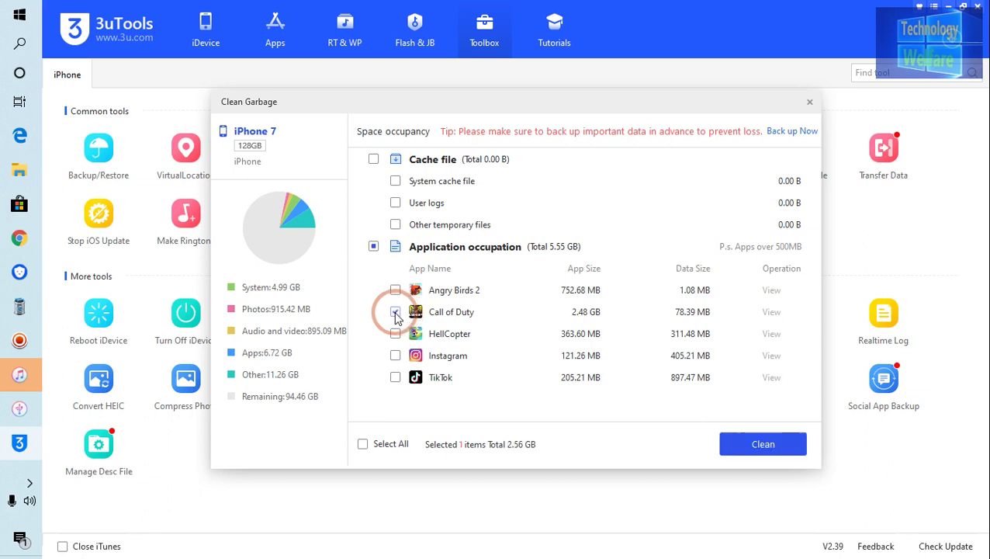
pyautogui.click(395, 290)
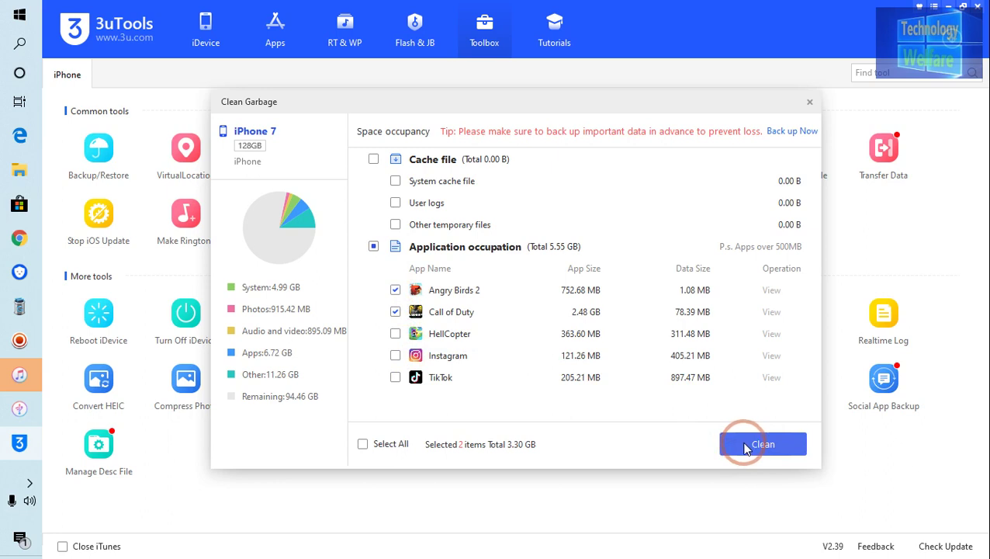
pyautogui.click(744, 446)
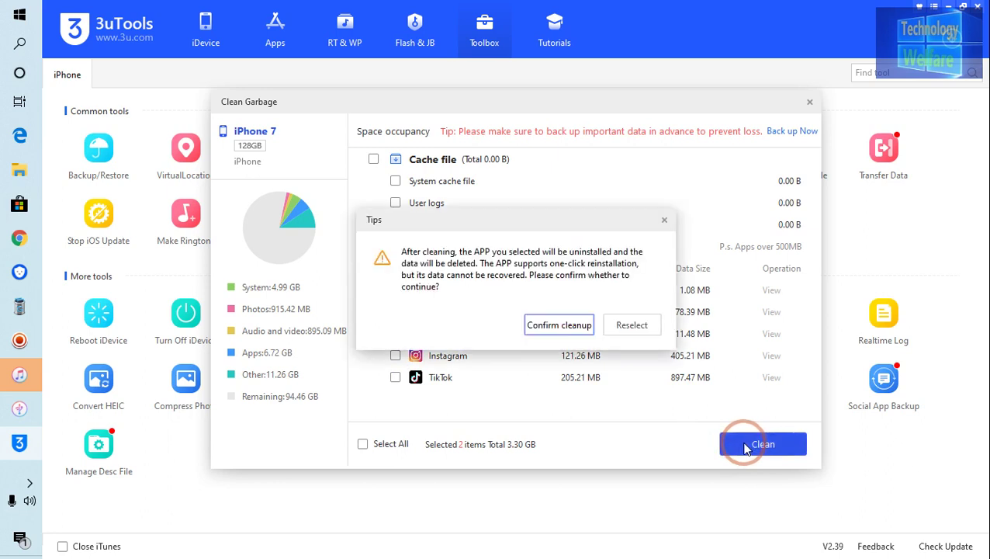
pyautogui.click(557, 326)
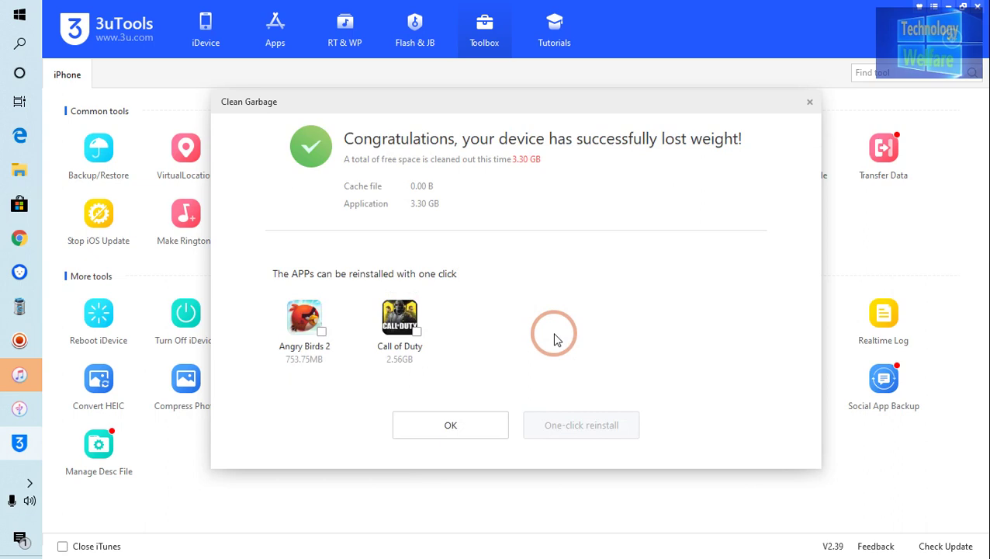
# Step: Try one-click reinstall of both apps, then close Settings without binding an Apple ID
pyautogui.click(324, 336)
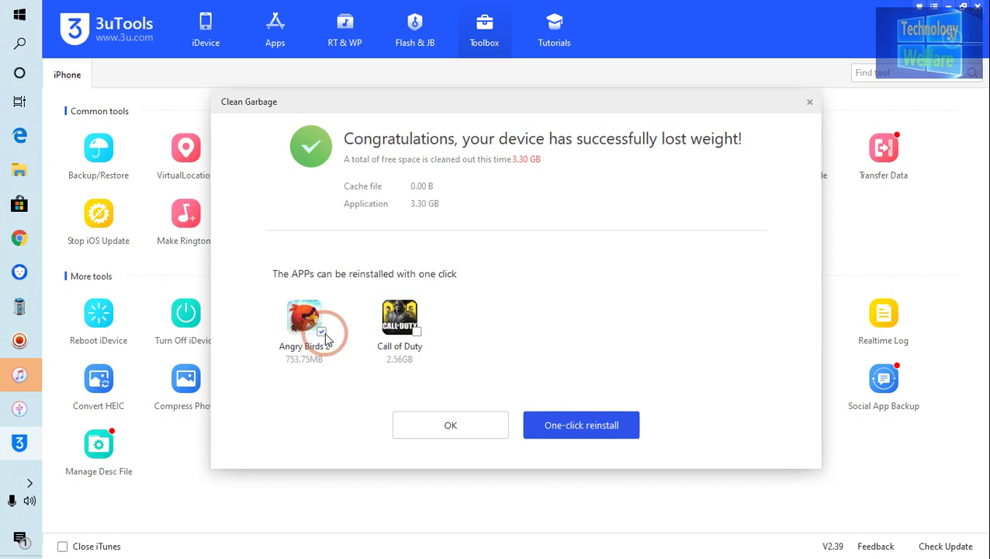
pyautogui.click(417, 332)
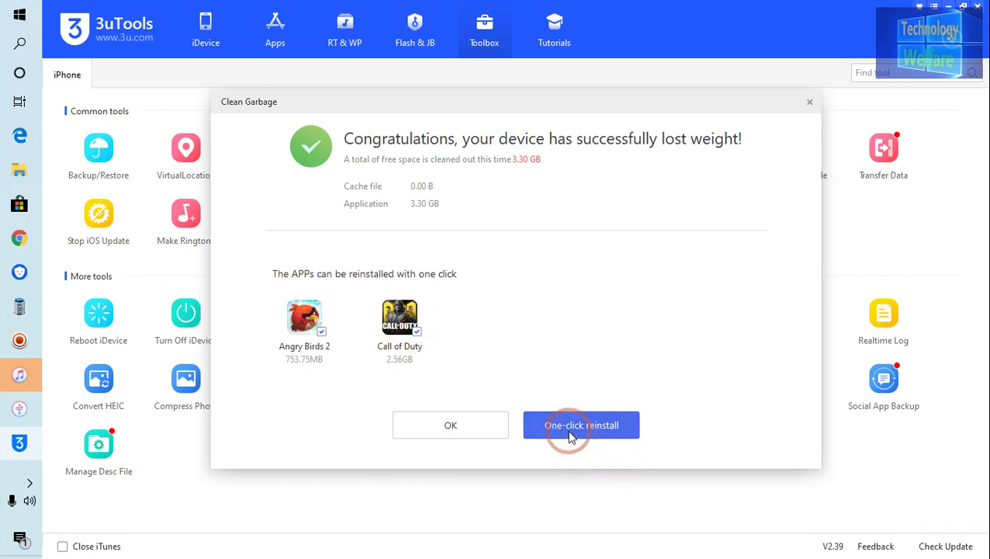
pyautogui.click(571, 435)
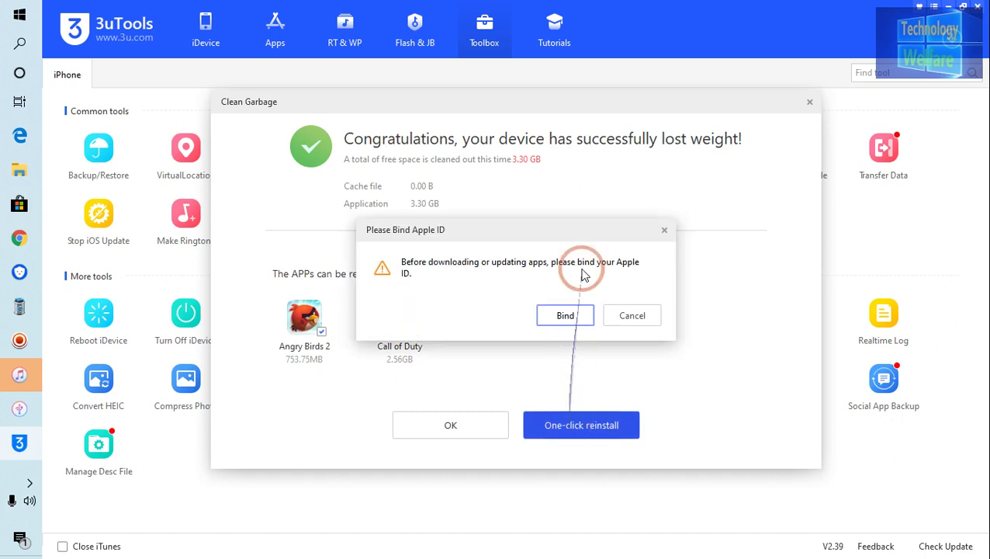
pyautogui.click(572, 318)
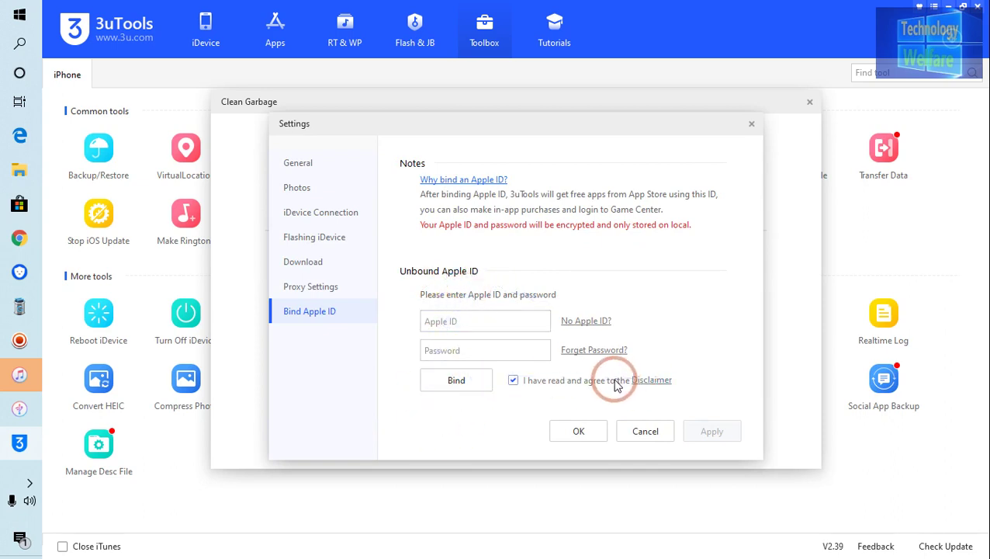
pyautogui.click(599, 428)
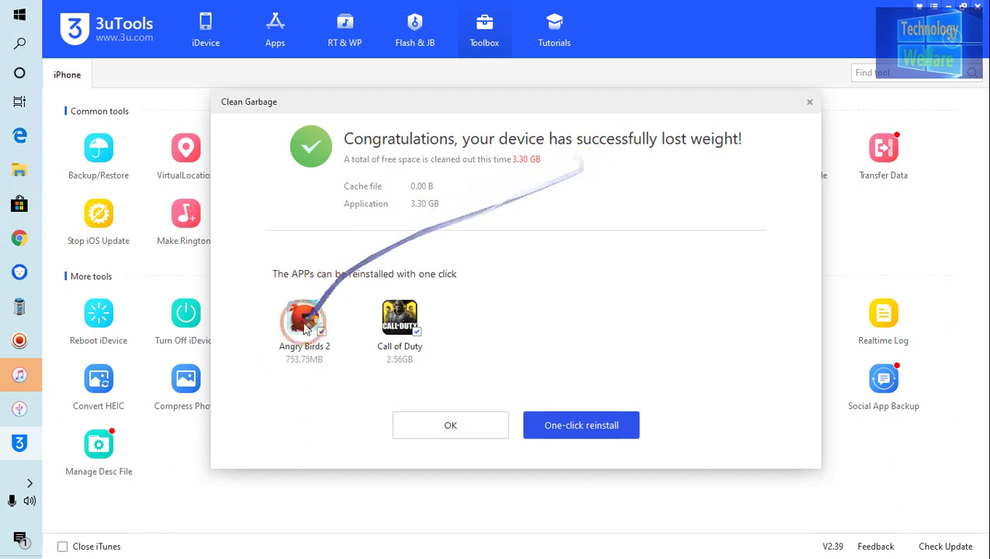
# Step: Dismiss the cleanup results and relaunch the Clean Garbage tool
pyautogui.click(481, 429)
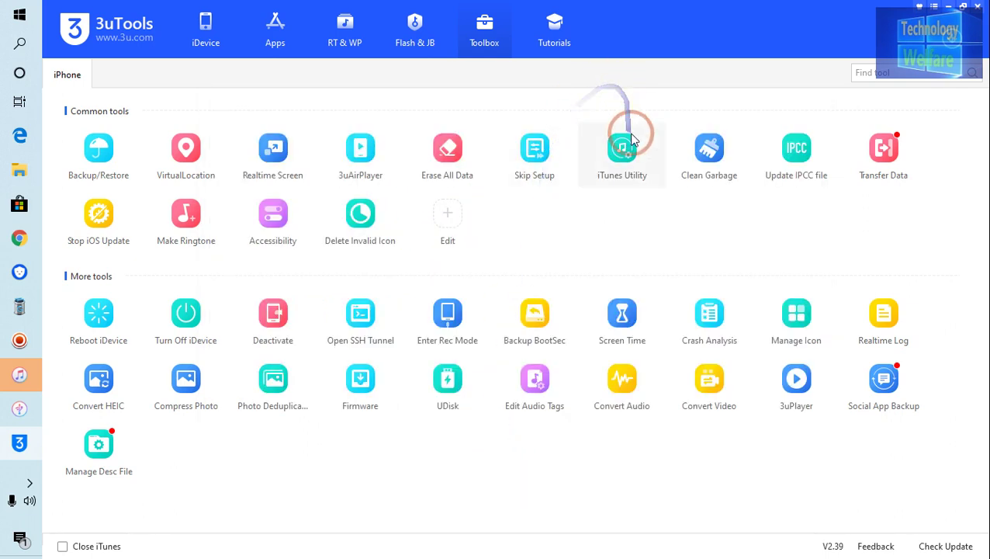
pyautogui.click(712, 166)
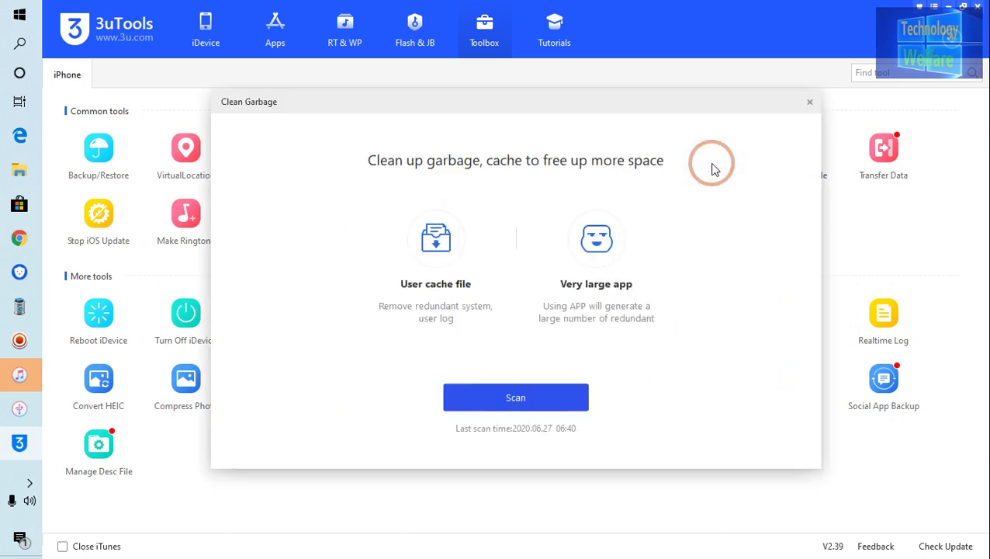